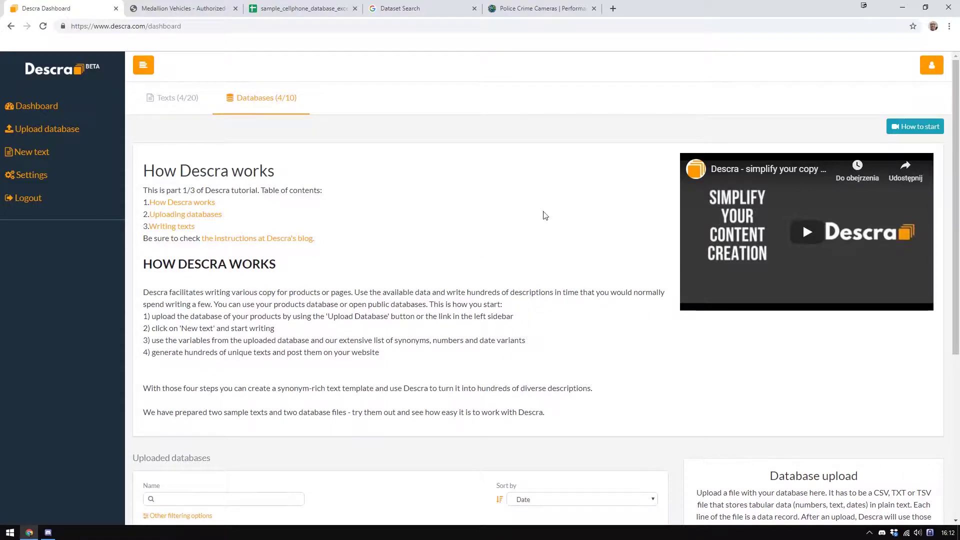
Step: Hide the how-to guide on the dashboard so the uploaded databases are in view
left_click(923, 128)
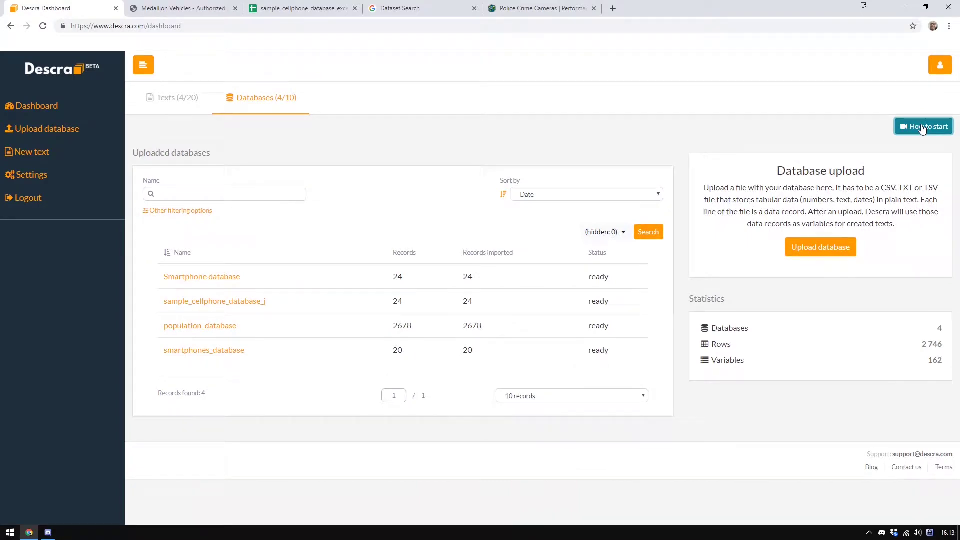
left_click(923, 127)
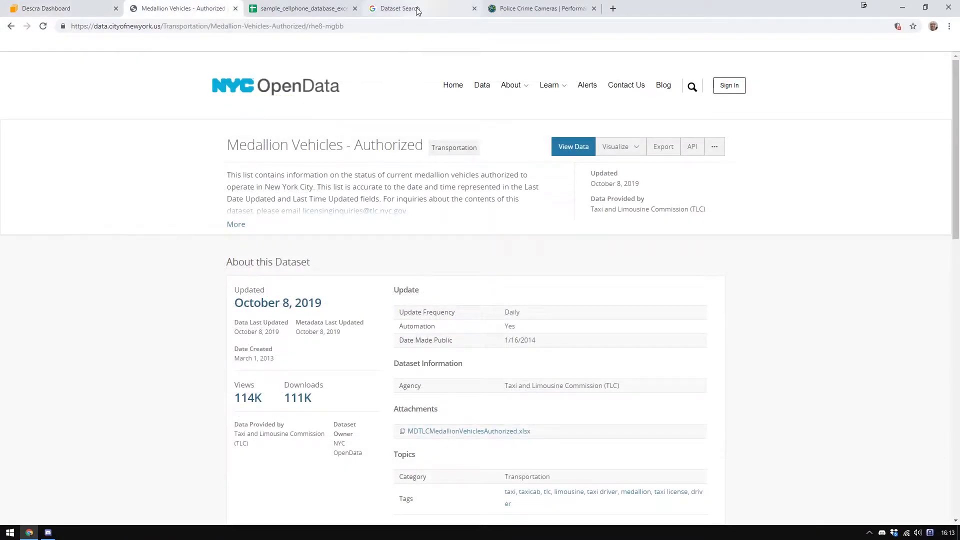
Step: Look over the Police Crime Cameras dataset in Google Dataset Search and on the City of Columbus site, including its download options
left_click(417, 10)
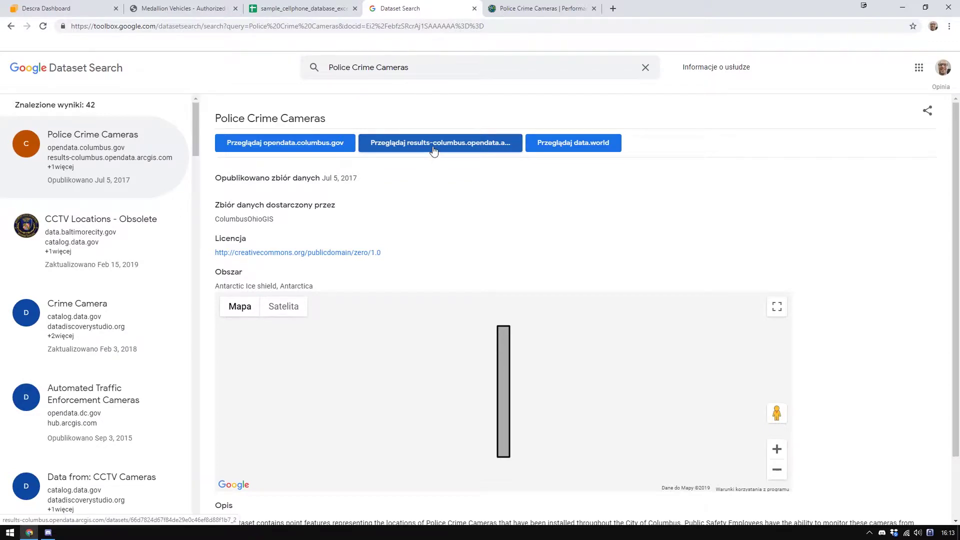
left_click(531, 10)
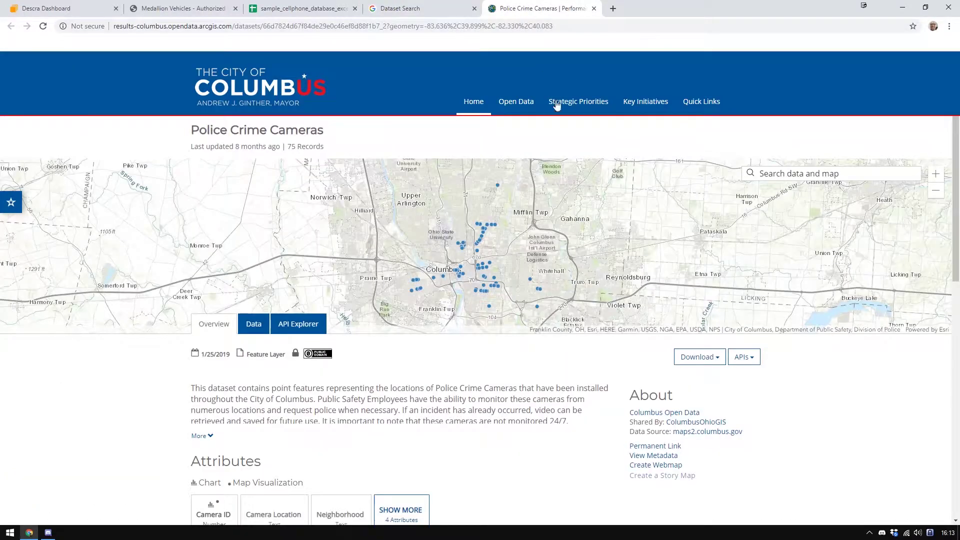
left_click(704, 360)
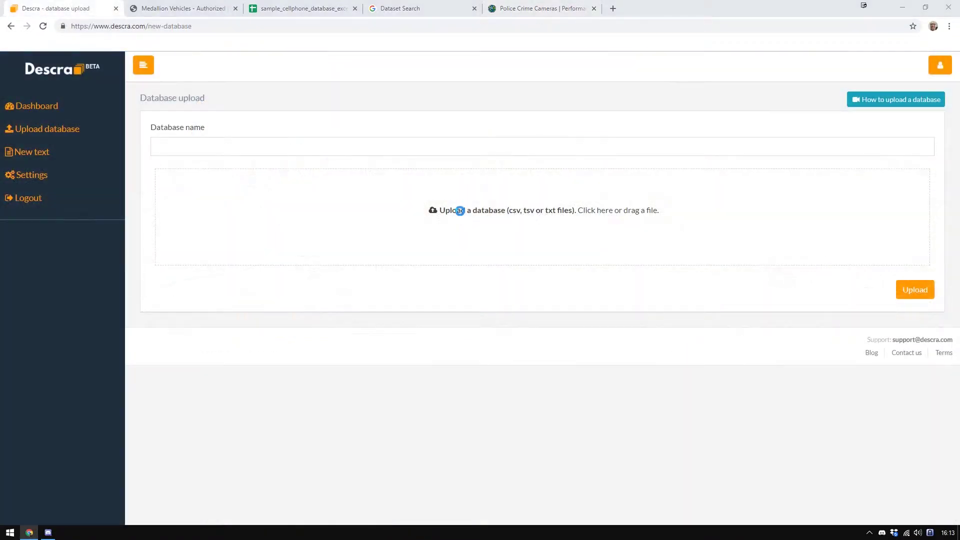
Step: Upload the file sample_cellphone_database_j.csv as a new database named "Phone database"
left_click(395, 208)
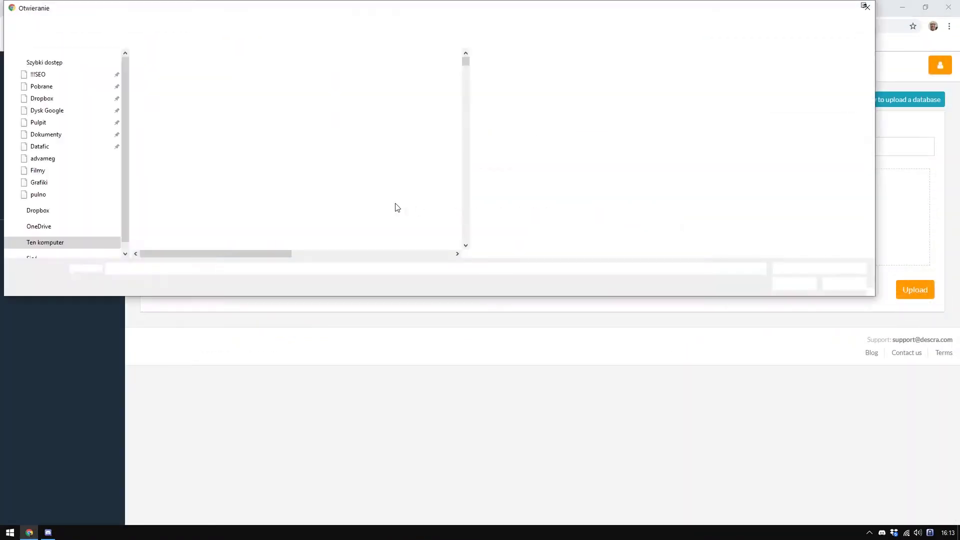
left_click(194, 208)
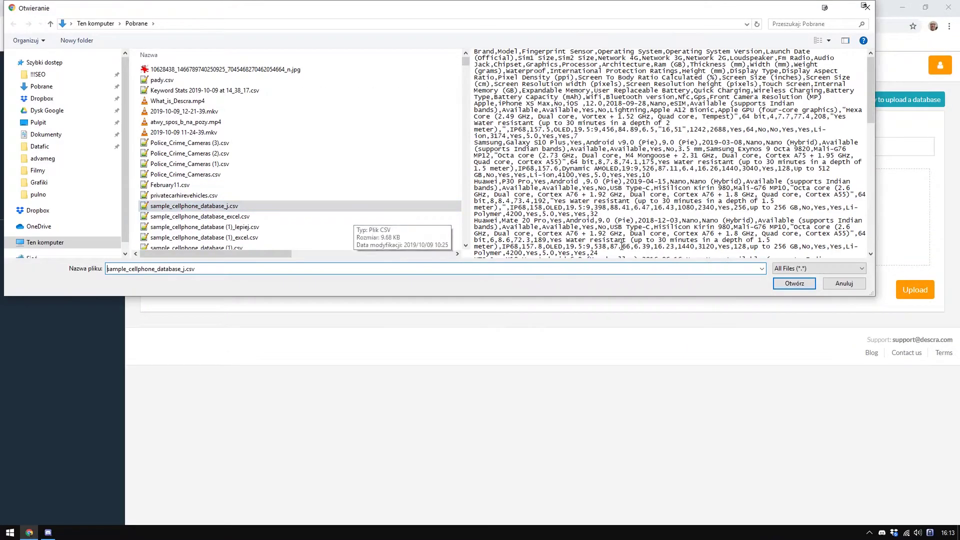
left_click(808, 283)
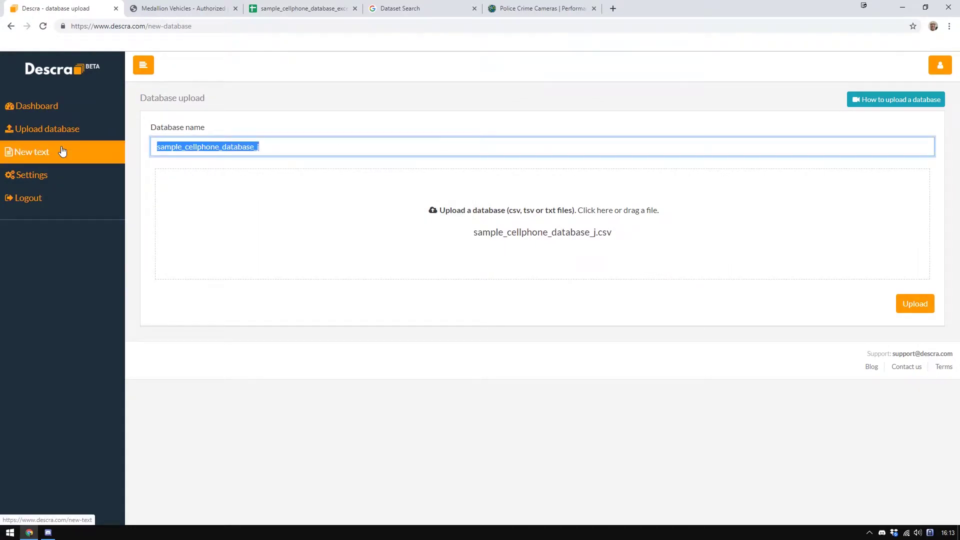
type("Phone database")
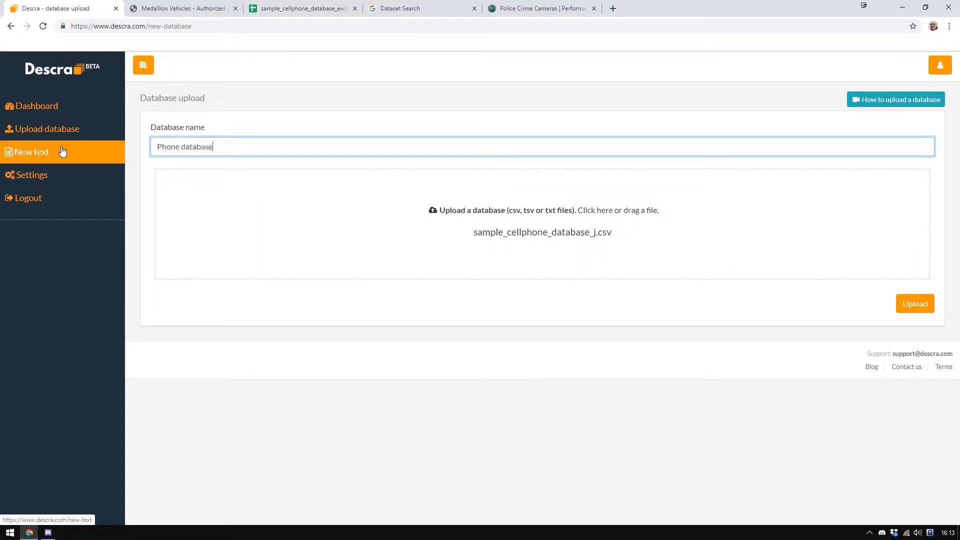
left_click(912, 304)
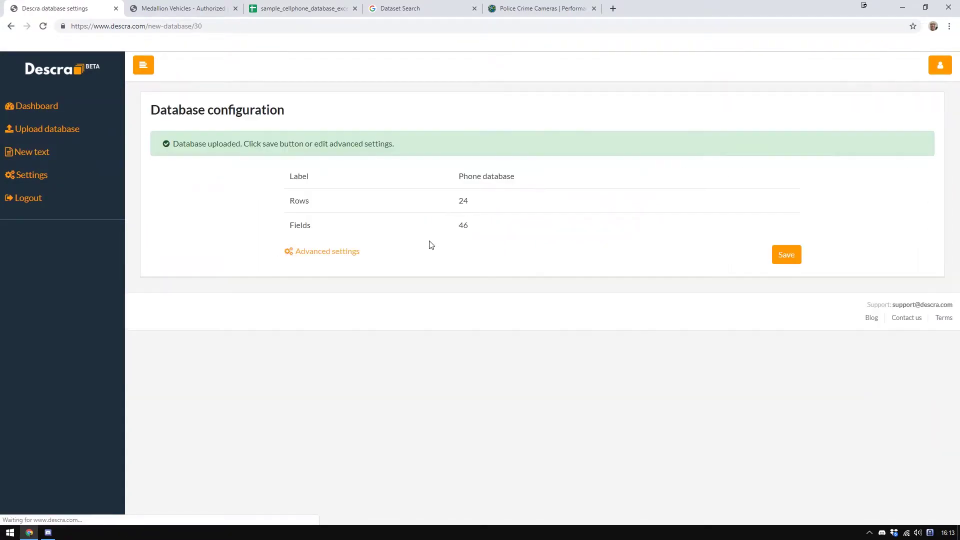
Step: Check the brand field's variable type in the advanced settings and save the uploaded database's configuration
left_click(327, 254)
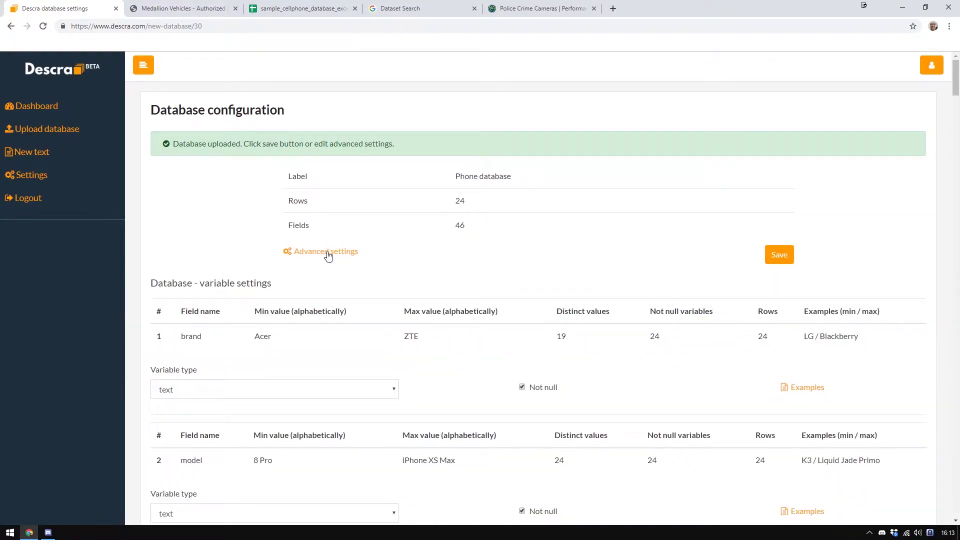
left_click(278, 397)
left_click(277, 397)
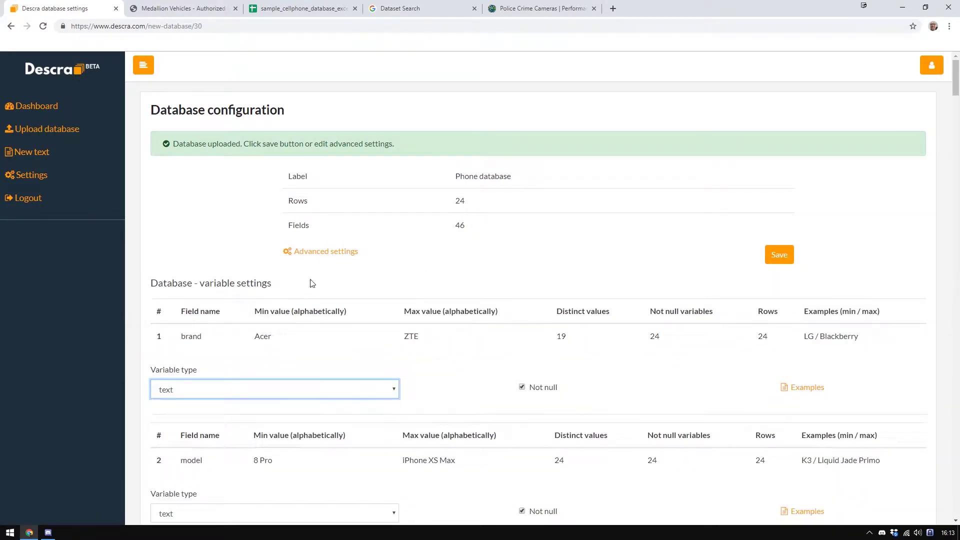
left_click(323, 258)
left_click(794, 257)
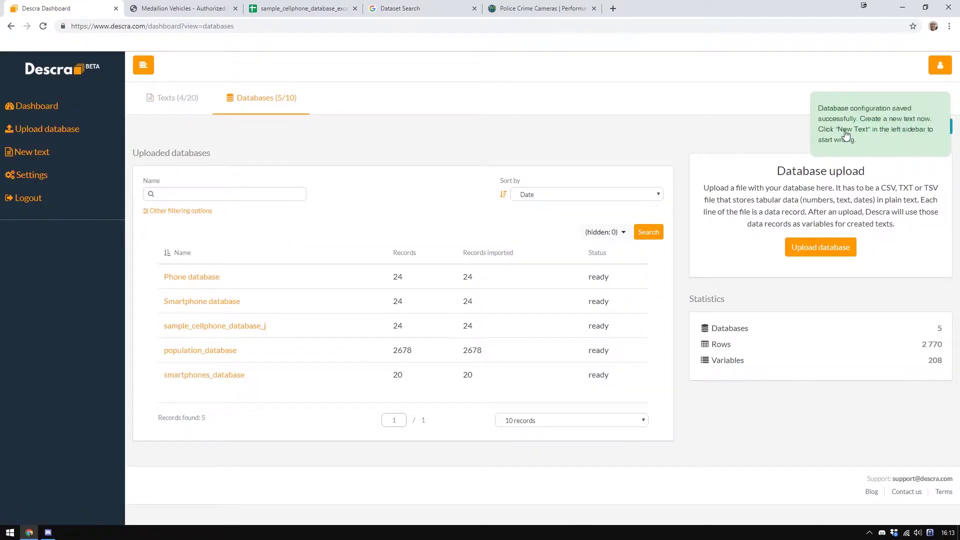
left_click(845, 134)
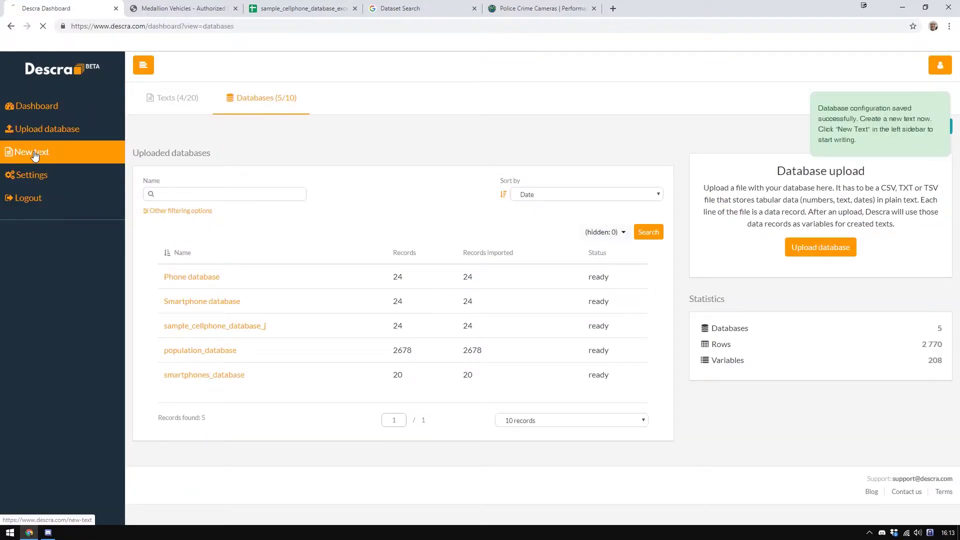
Step: Create a new text named "Phone example" based on the sample_cellphone_database_j database
left_click(34, 152)
left_click(175, 194)
left_click(192, 238)
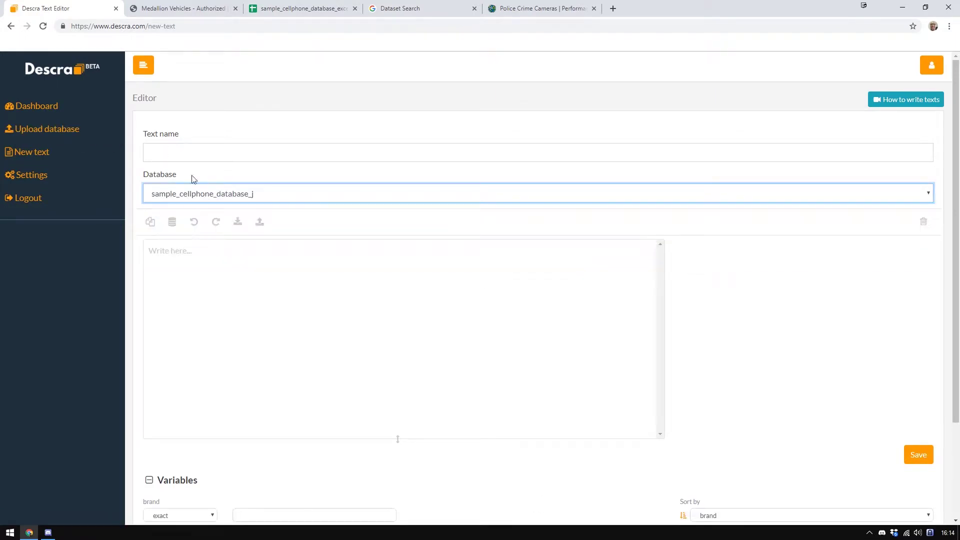
left_click(200, 150)
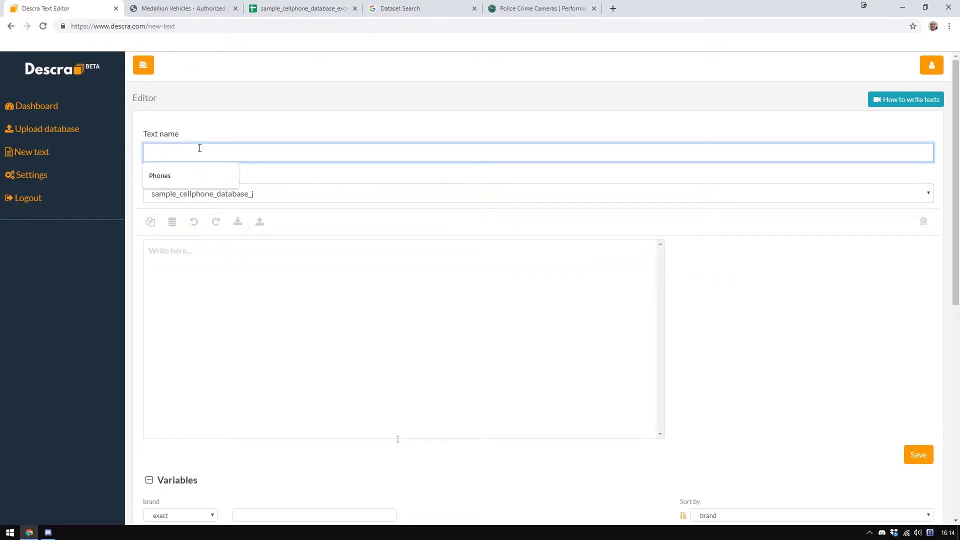
type("Phone exam")
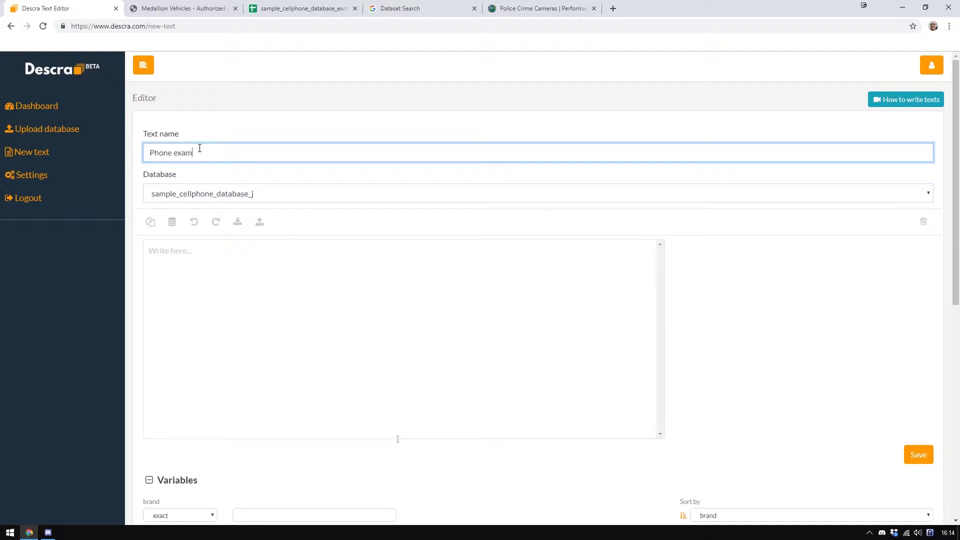
type("ple")
key("Tab")
key("Tab")
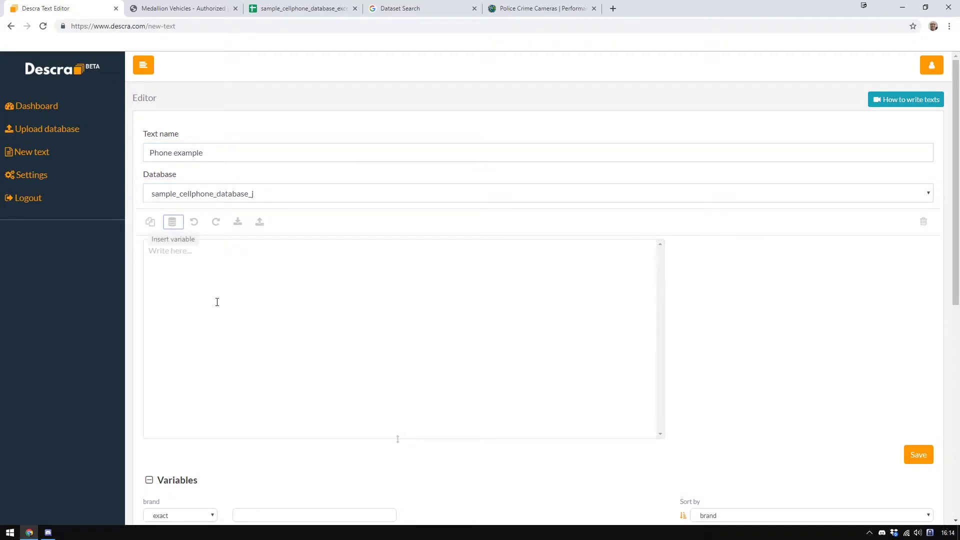
Step: Write "The Apple Iphone X is equipped with the operating system and was launched in 2019." as the text body
left_click(217, 302)
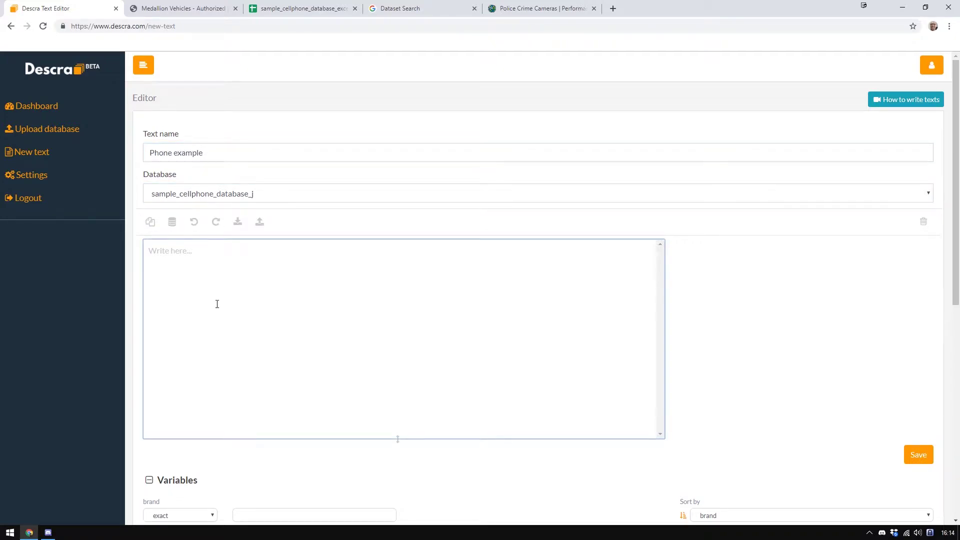
type("The Apple Iphone X is equippe")
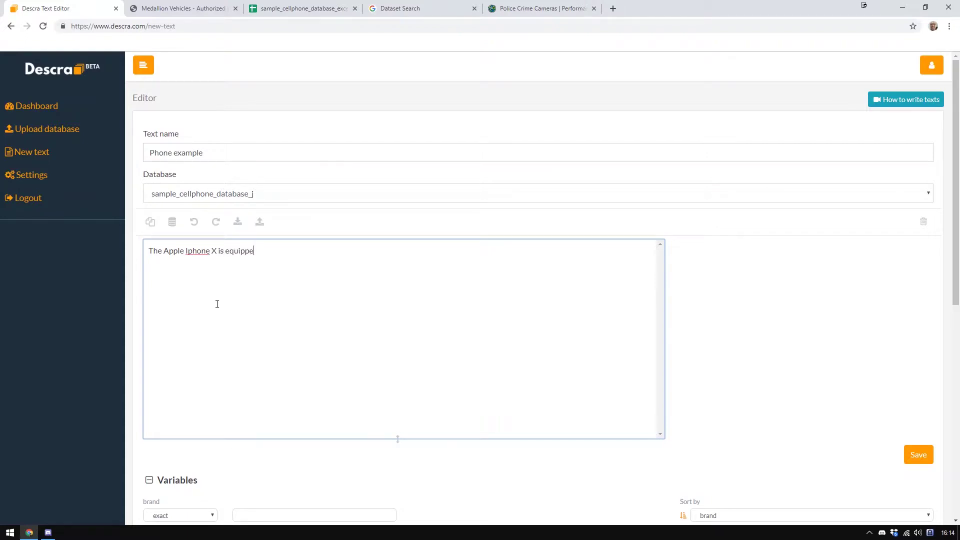
type("d with the operating system and was launched")
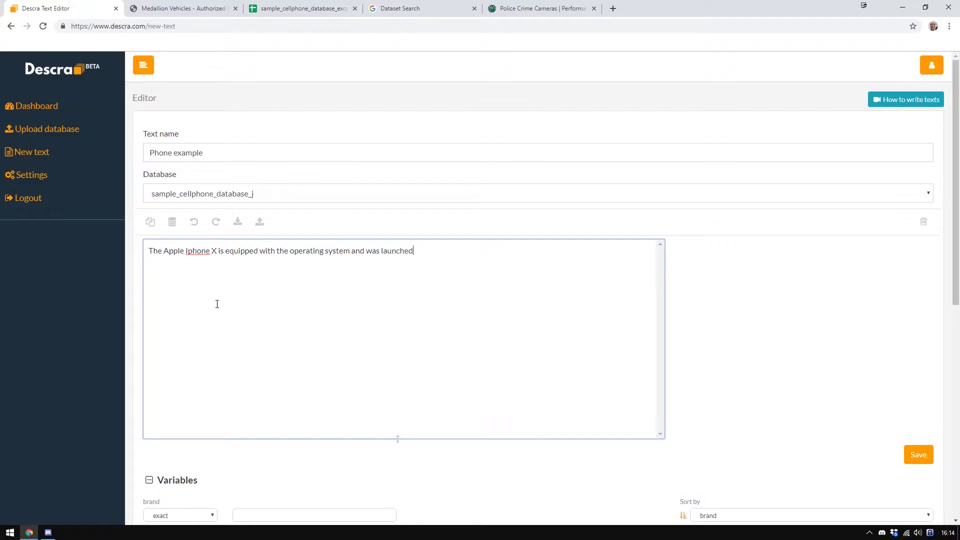
type(" in 2019.")
Step: Replace the word "Apple" in the sentence with the brand variable from the database
scroll(235, 320, "down", 4)
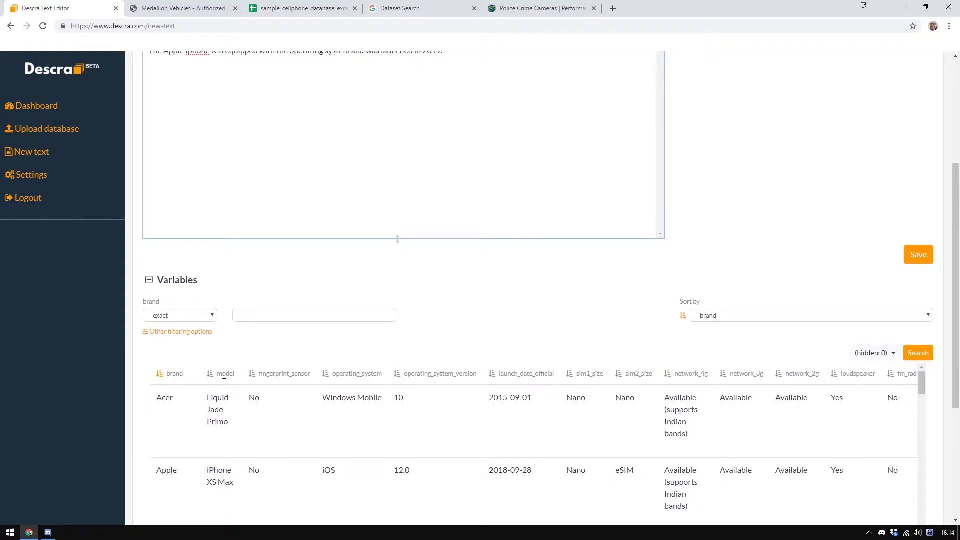
scroll(223, 375, "up", 5)
double_click(167, 251)
key("BackSpace")
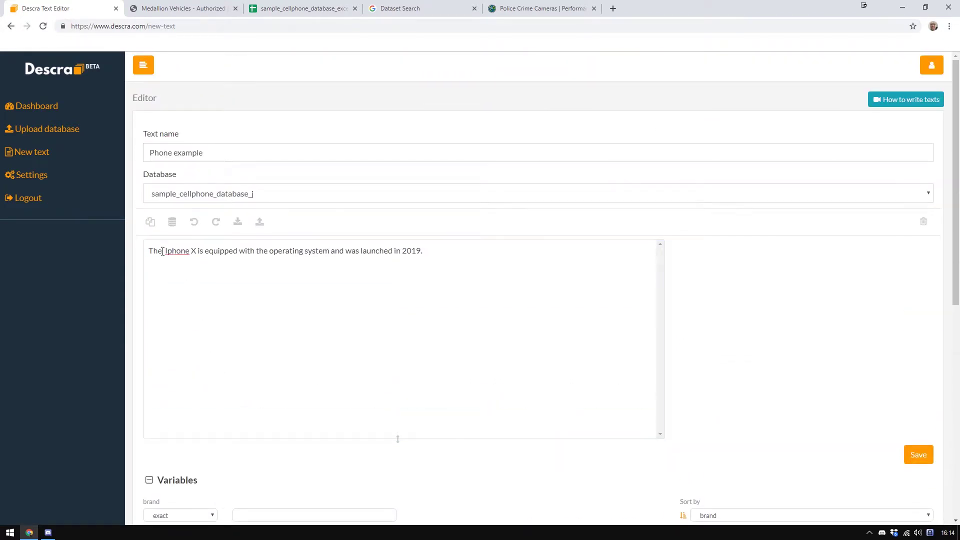
left_click(172, 223)
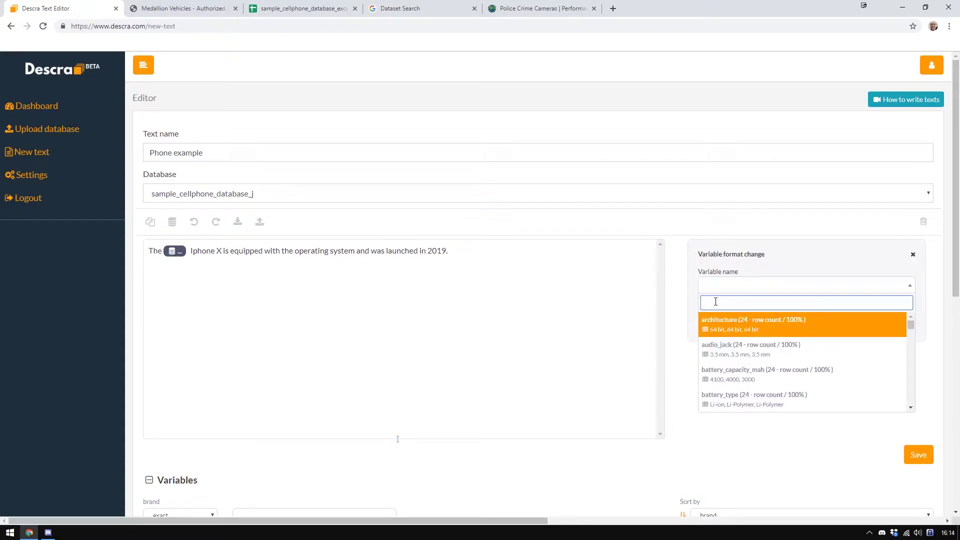
type("bran")
left_click(733, 325)
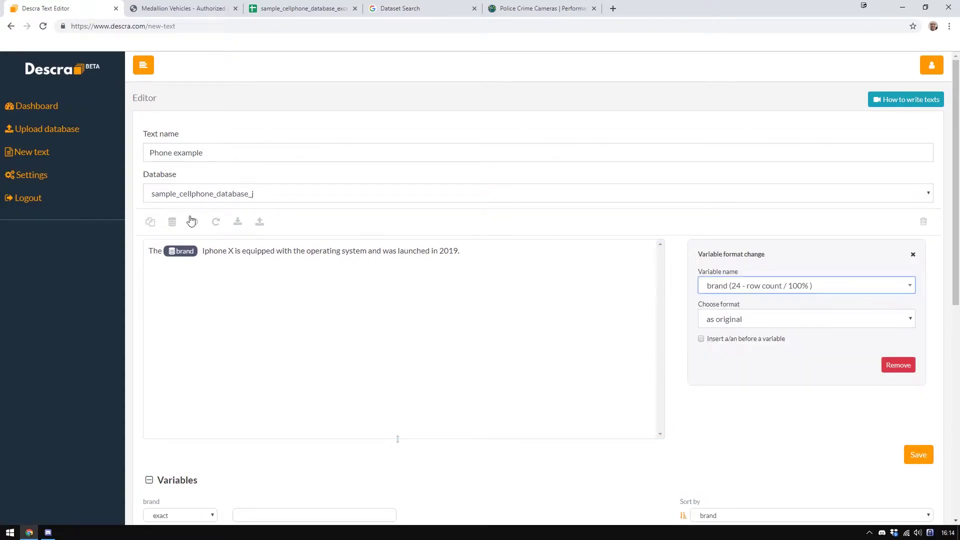
Step: Replace "Iphone X" in the sentence with the model variable, placed after the brand variable
left_click(209, 251)
double_click(209, 251)
key("Delete")
key("Delete")
key("Delete")
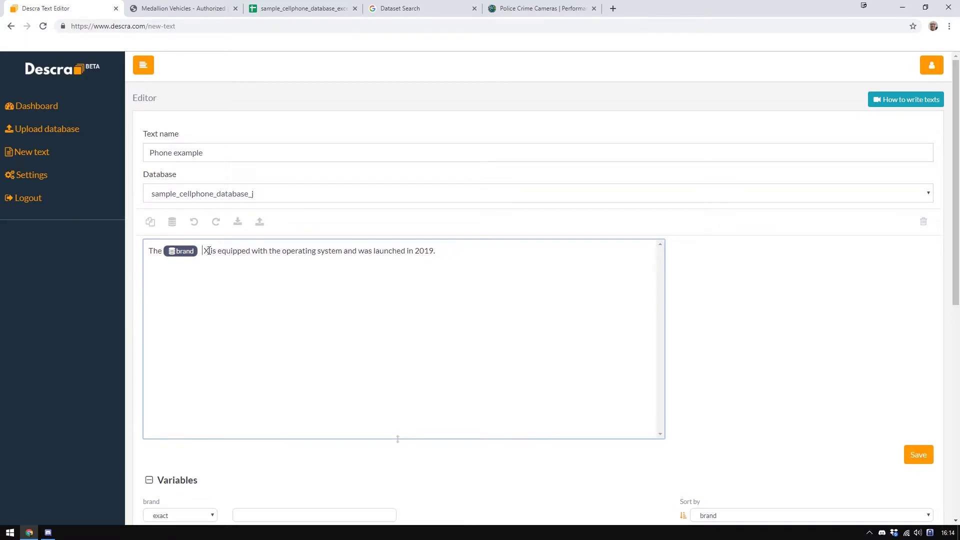
key("BackSpace")
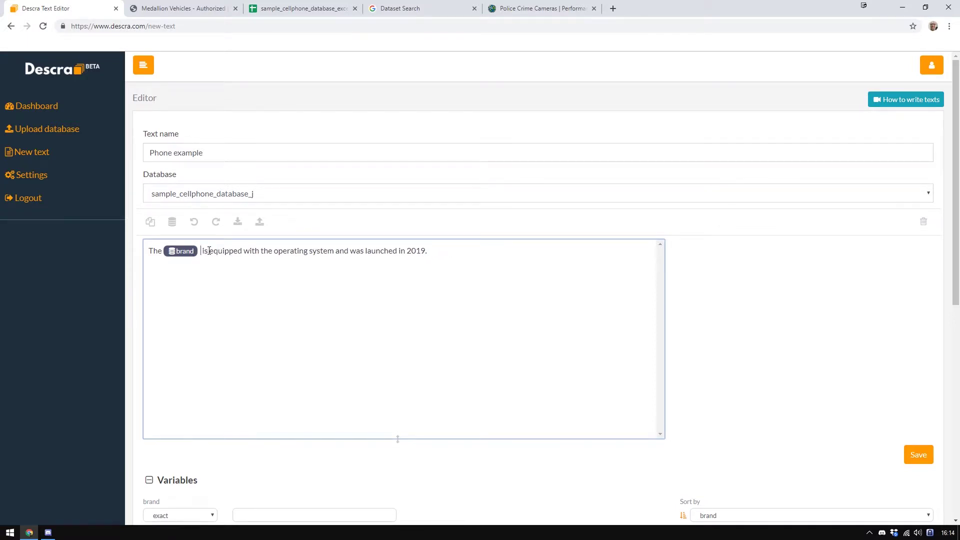
left_click(173, 221)
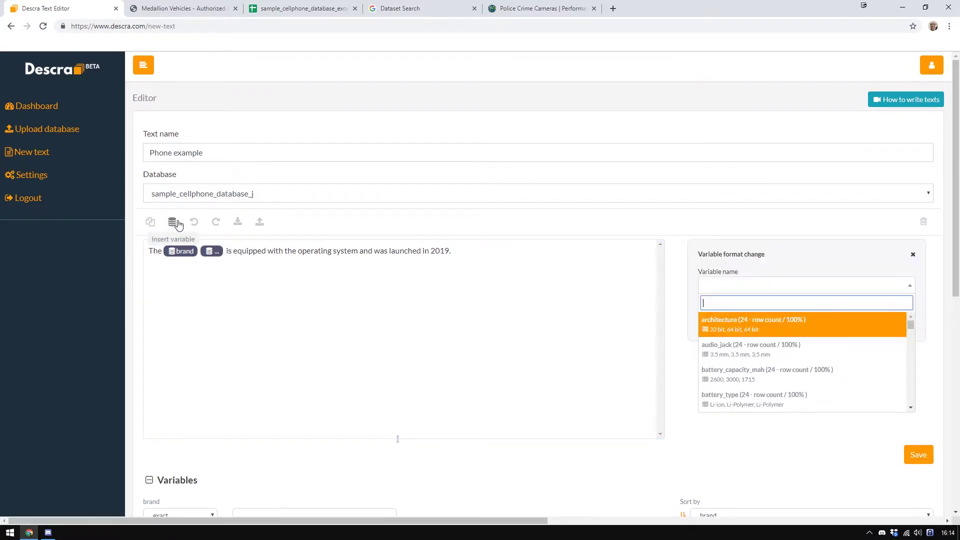
type("mode")
key("Return")
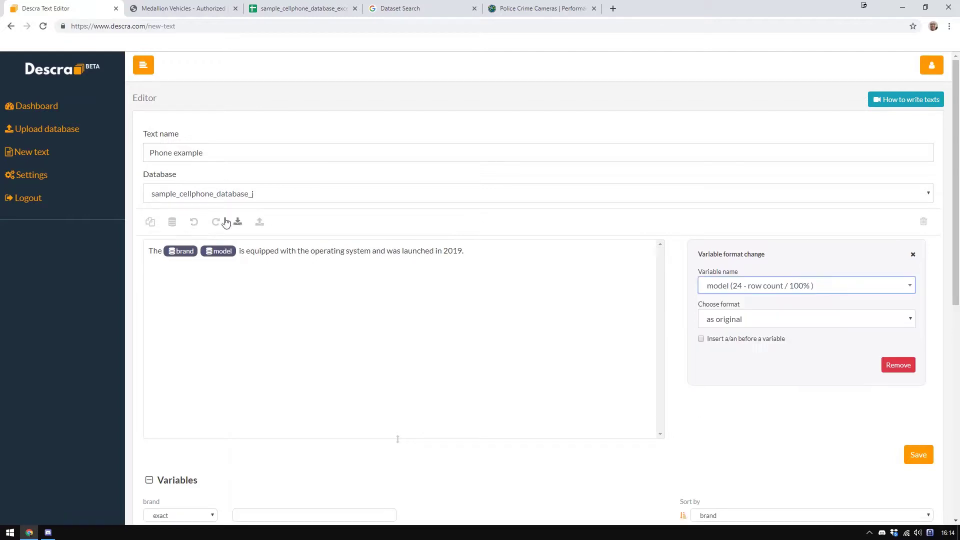
Step: Add the synonyms "is geared" and "was released" to the phrase "is equipped"
left_click_drag(239, 251, 278, 252)
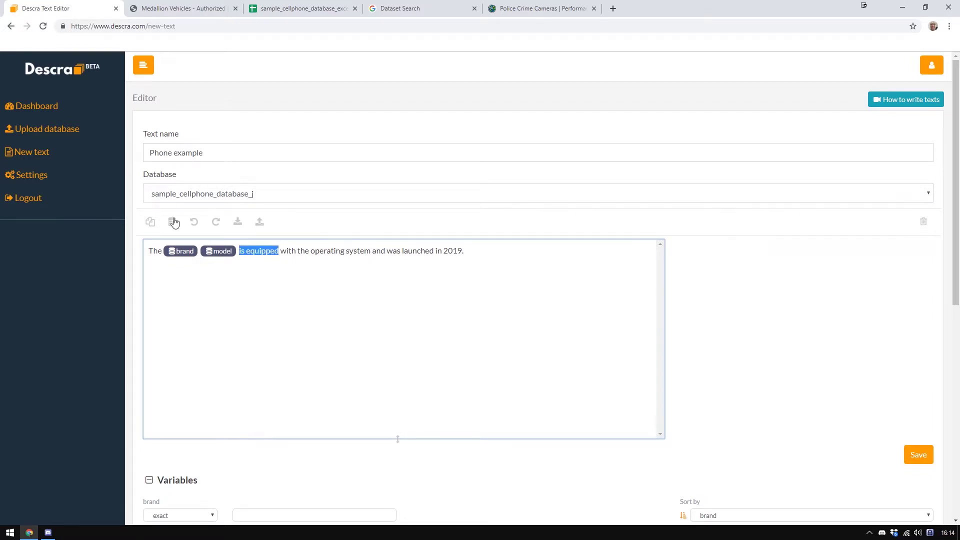
left_click(150, 221)
left_click(749, 368)
type("is")
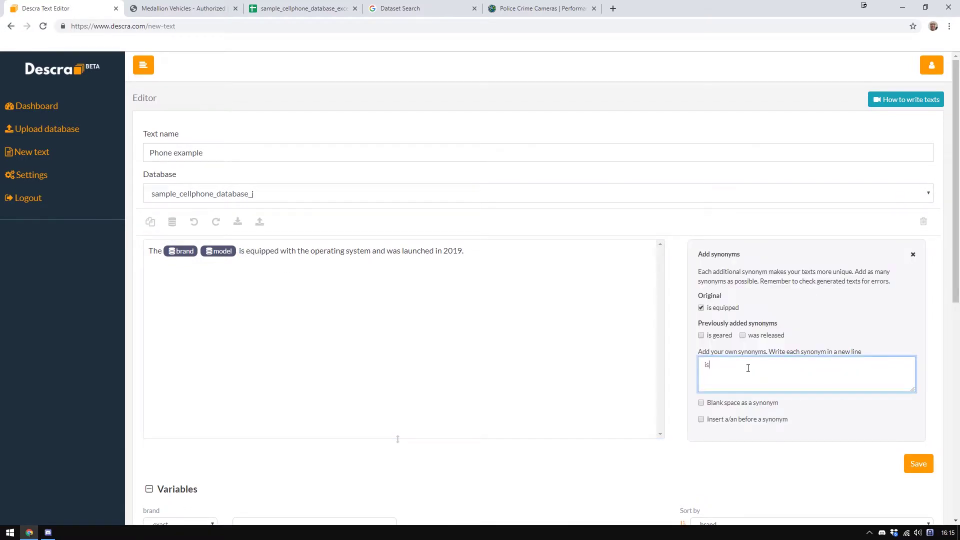
type(" geared")
key("BackSpace")
type("ed")
key("Return")
type("was releeas")
key("BackSpace")
key("BackSpace")
key("BackSpace")
type("s")
Step: Insert the operating_system variable after "with the" and before "operating system" in the sentence
left_click(298, 253)
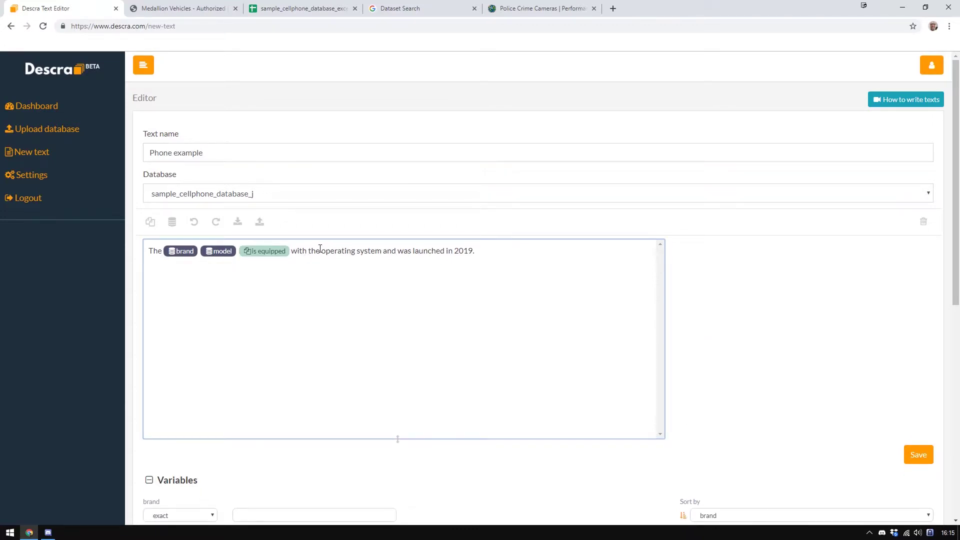
left_click(173, 222)
type("ope")
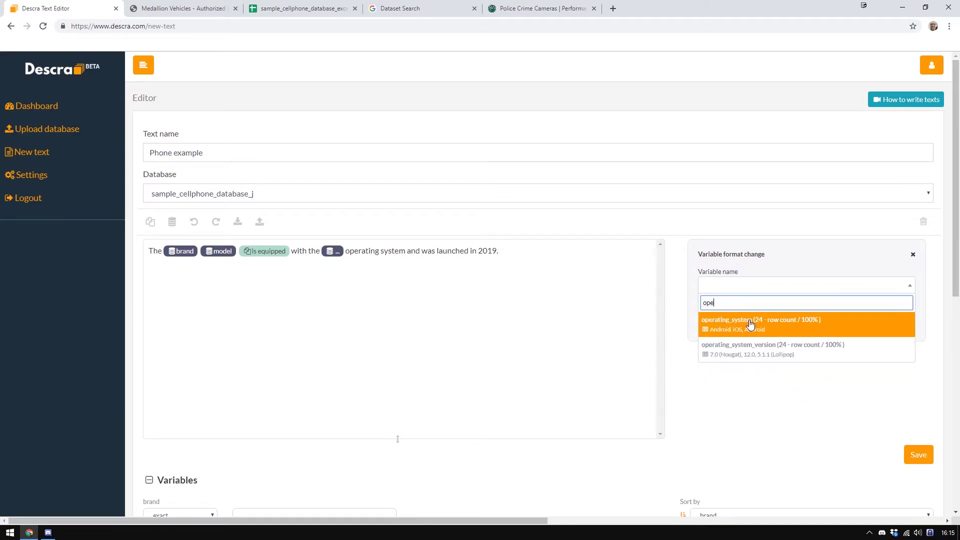
left_click(750, 324)
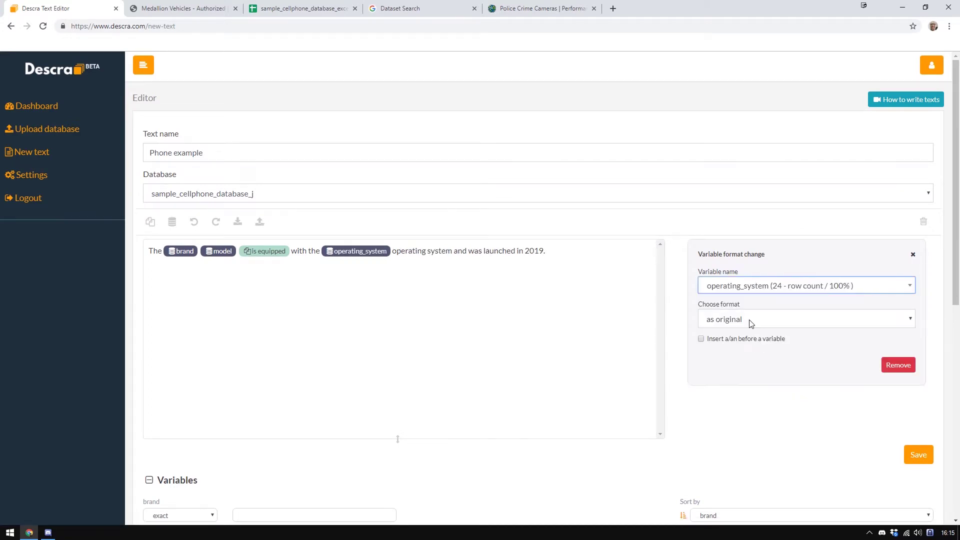
left_click(394, 251)
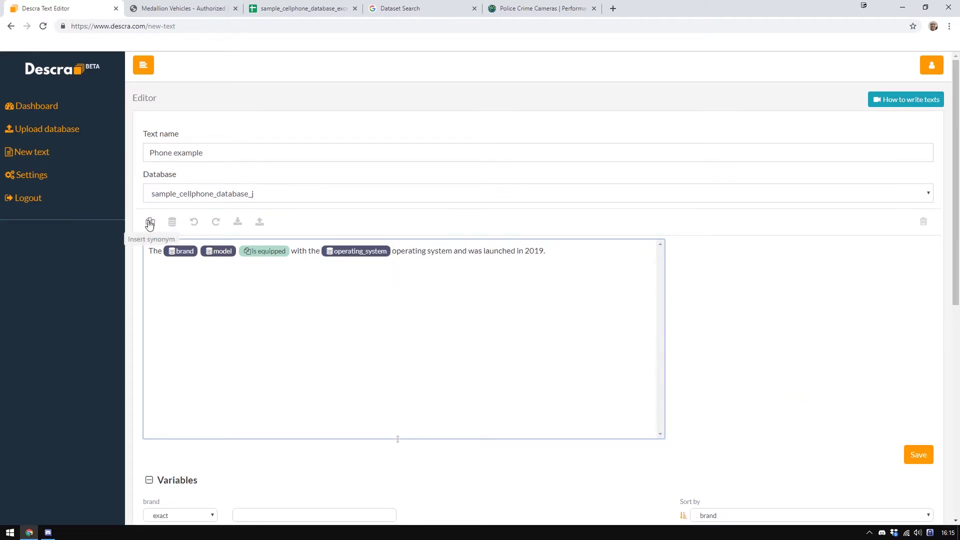
Step: Insert the operating_system_version variable directly after the operating_system variable in the sentence
left_click(172, 221)
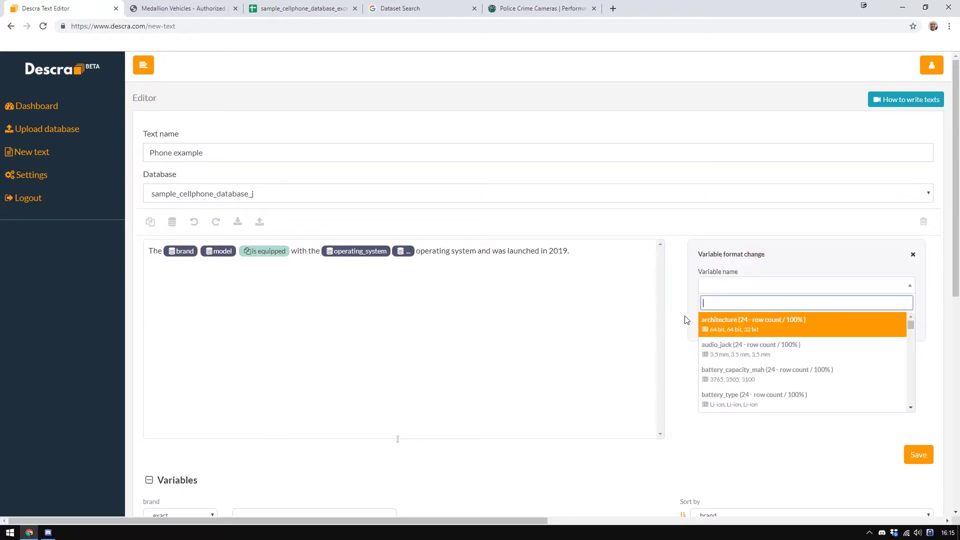
type("ver")
left_click(749, 332)
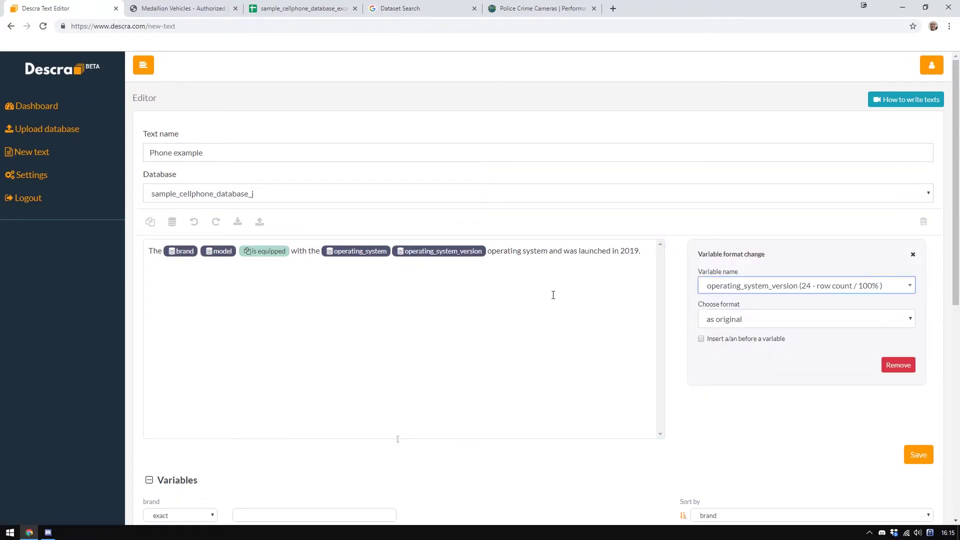
Step: Turn the word "operating" into a synonym element with blank space allowed as a synonym
double_click(502, 251)
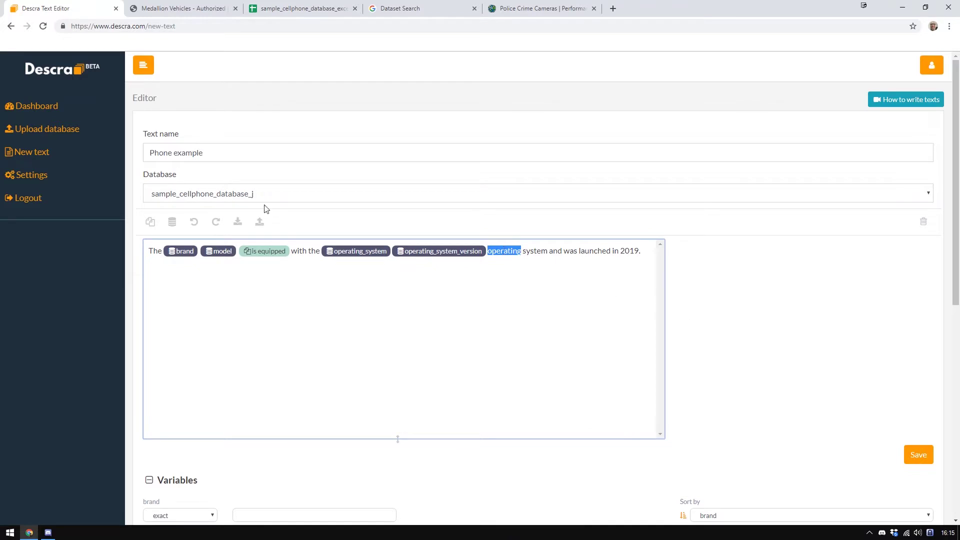
left_click(151, 222)
left_click(723, 407)
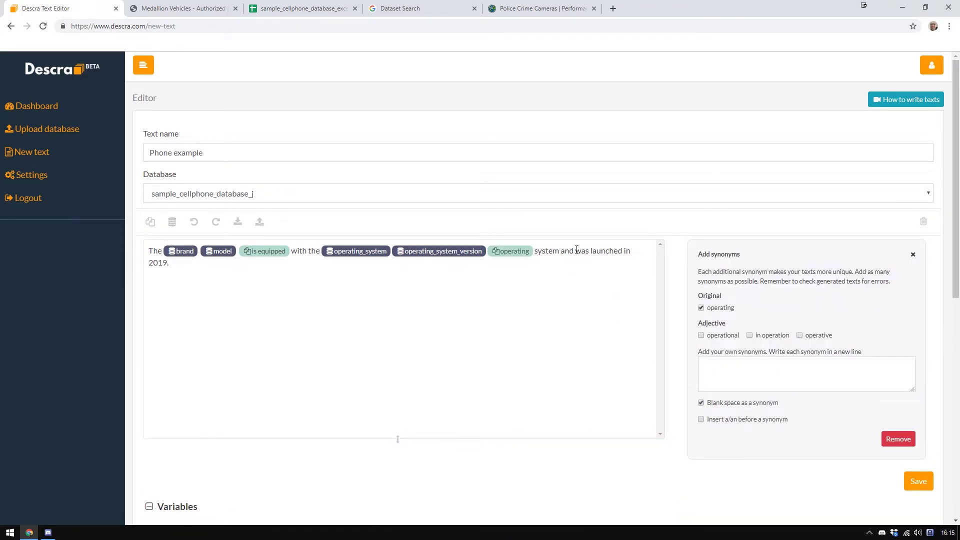
Step: Add the synonyms "was released" and "was put on sale" to the phrase "was launched"
left_click_drag(576, 250, 623, 251)
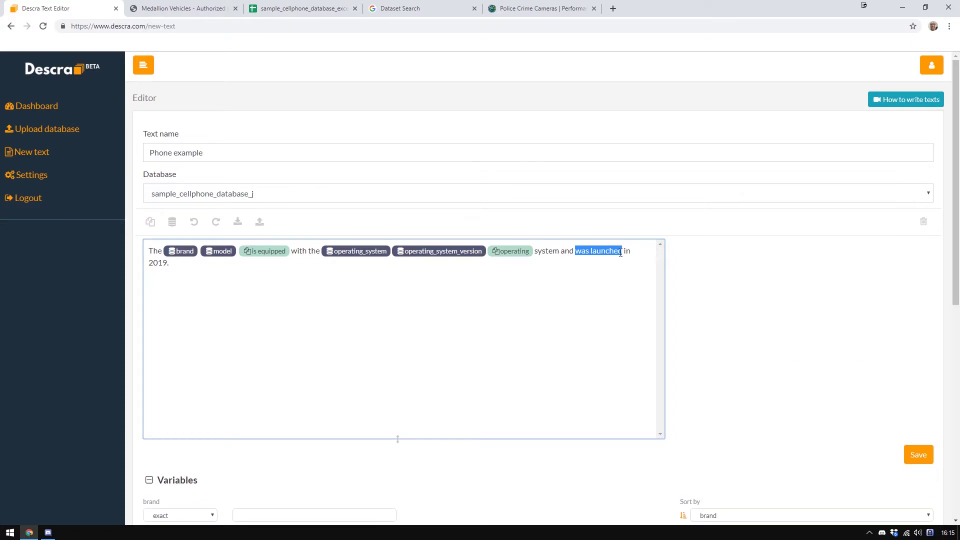
left_click(151, 223)
left_click(780, 369)
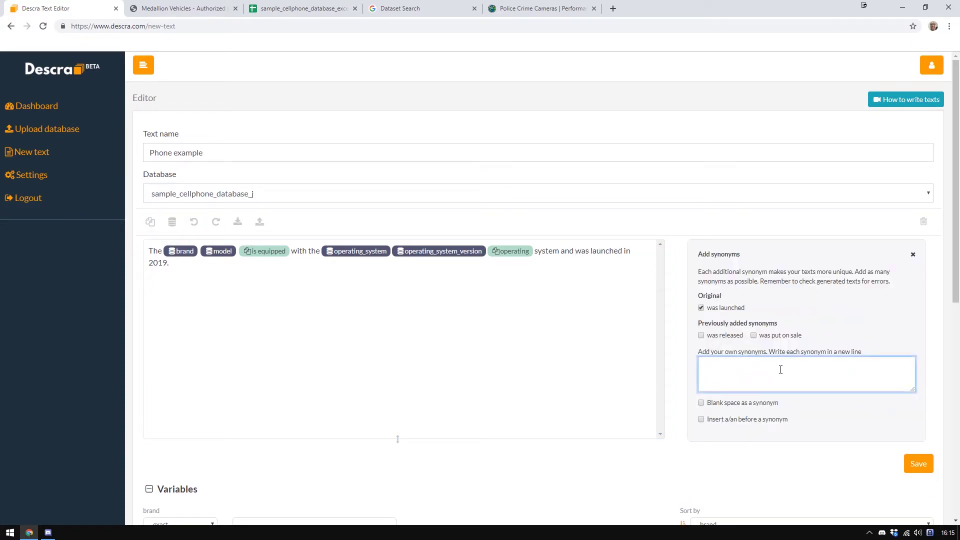
type("was released ")
type("was")
type(" put on sale")
left_click(294, 273)
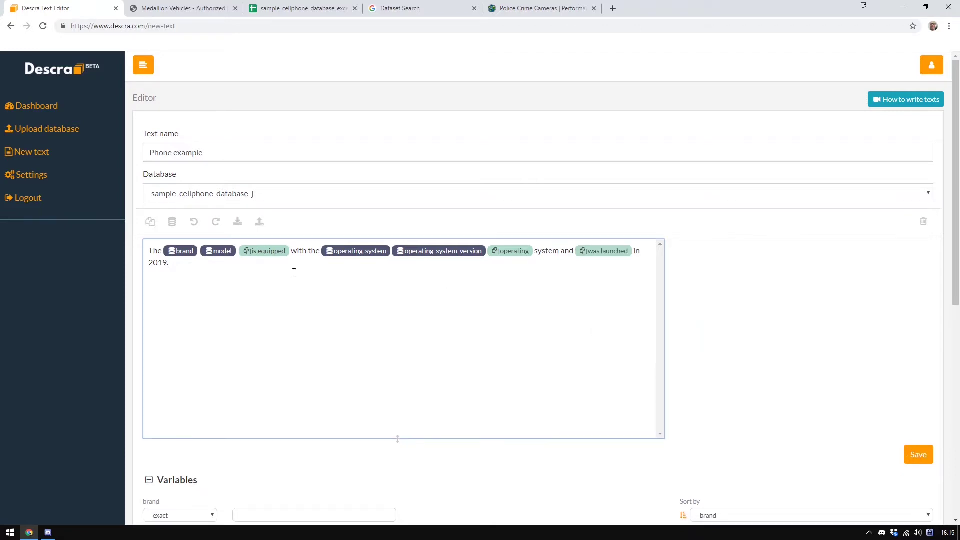
Step: Replace the year 2019 at the end of the sentence with the launch_date_official variable
double_click(160, 262)
key("BackSpace")
left_click(170, 224)
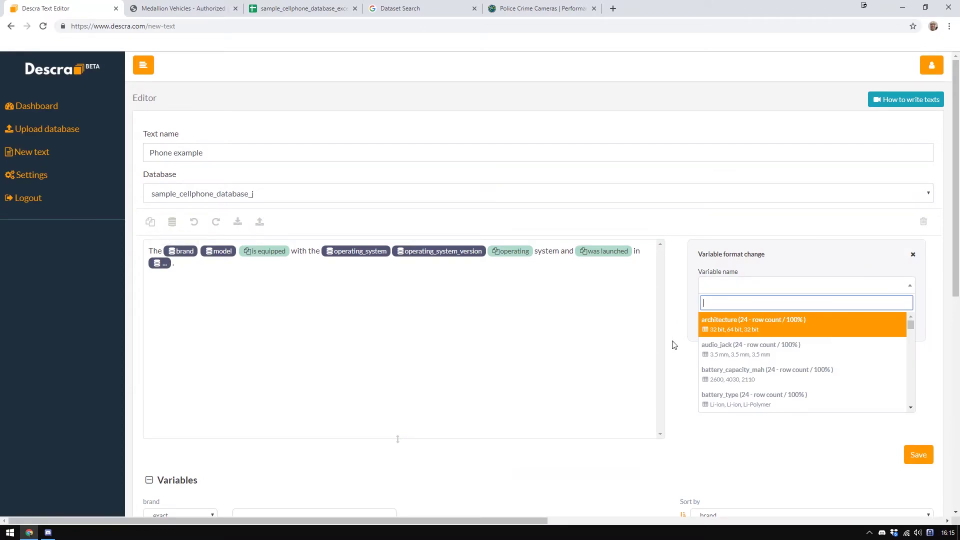
type("launch")
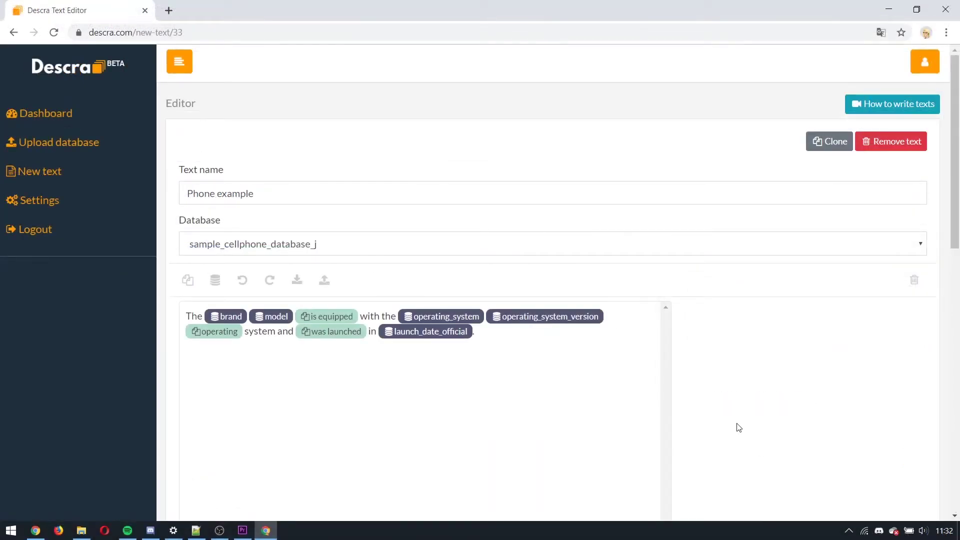
Step: Save the phone text and check the first generated example and the text statistics
scroll(738, 426, "down", 6)
left_click(908, 259)
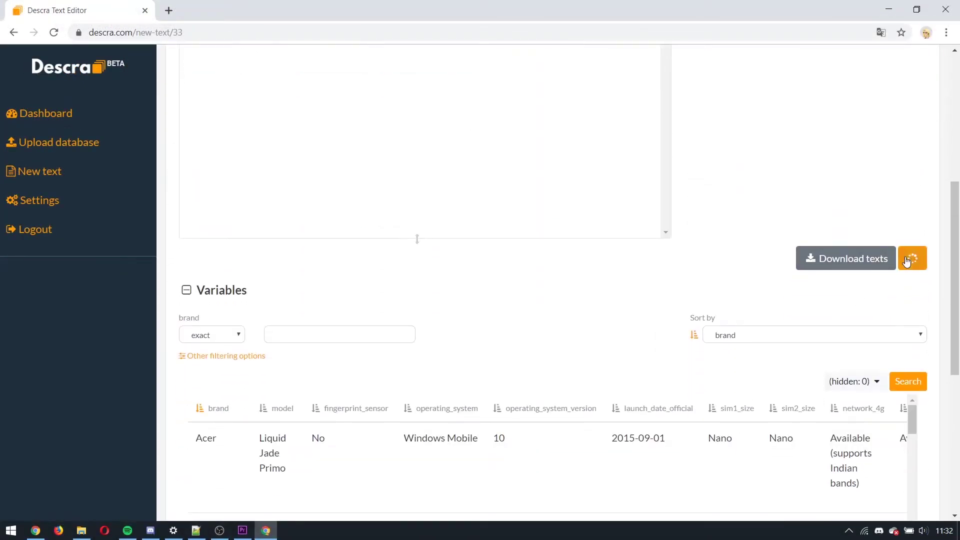
scroll(707, 343, "down", 3)
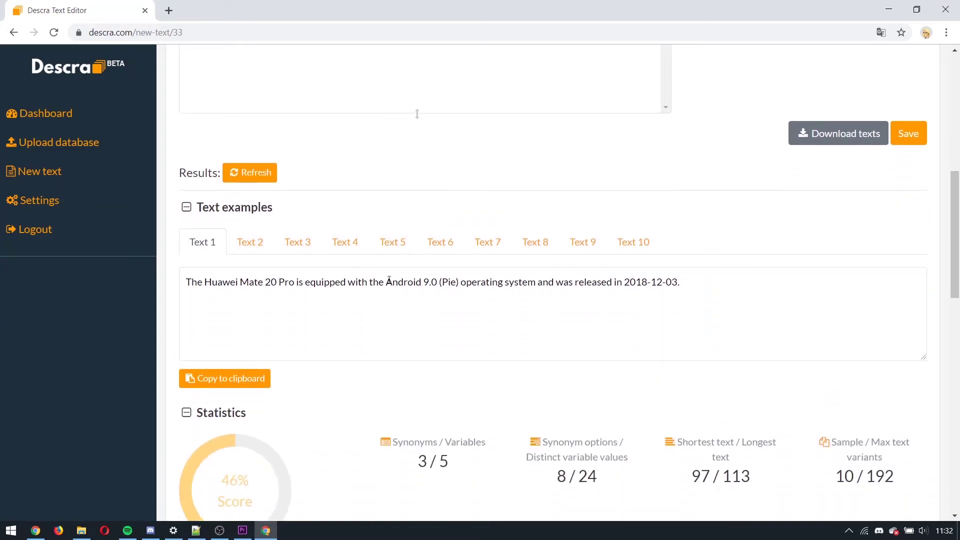
scroll(275, 288, "down", 4)
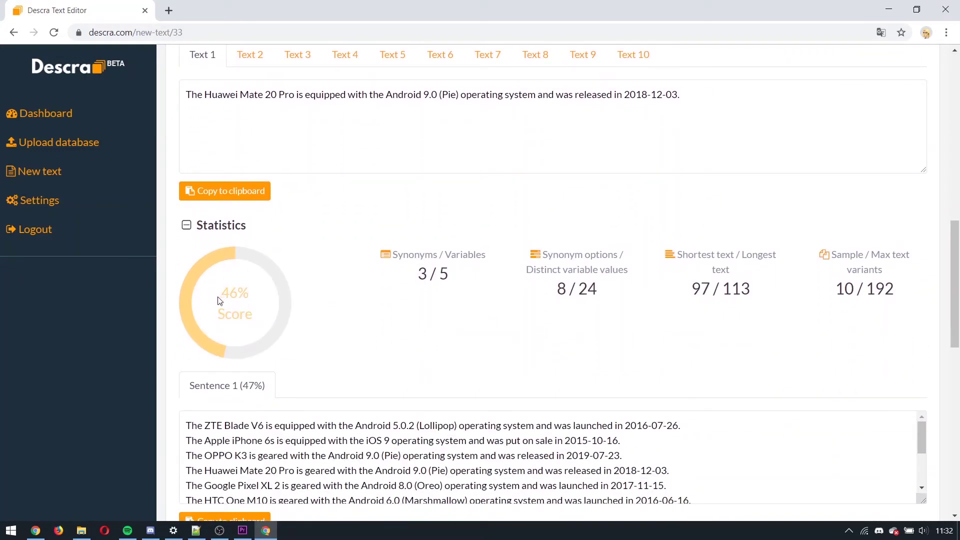
Step: Look through the generated text examples 2, 3 and 4
scroll(245, 298, "up", 3)
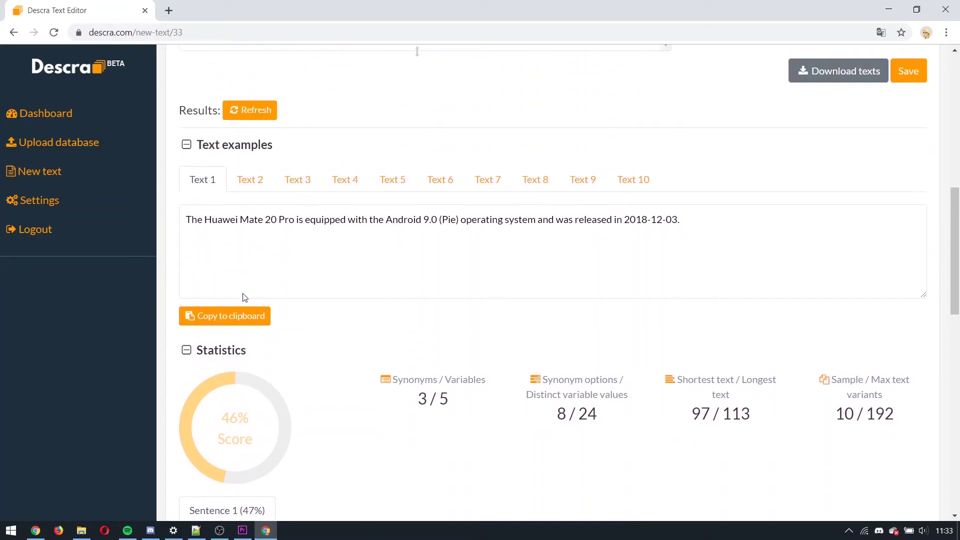
left_click(250, 188)
left_click(295, 188)
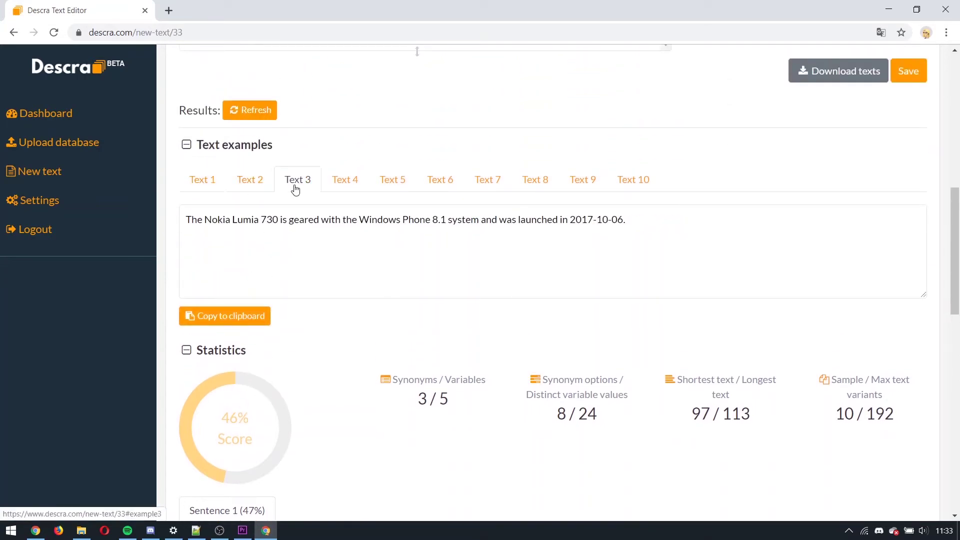
left_click(347, 186)
scroll(392, 252, "up", 6)
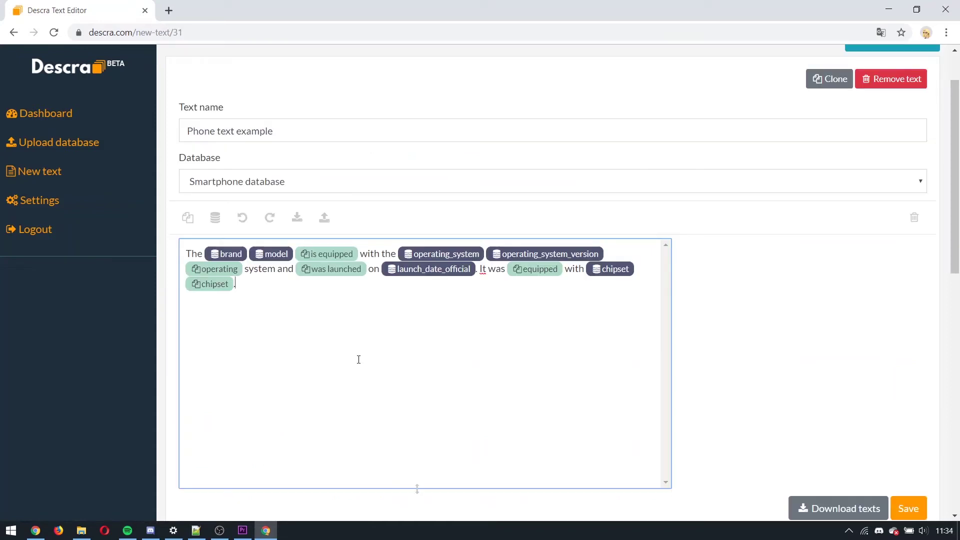
Step: Check the synonyms of the word "chipset" and enable inserting a/an before the chipset variable in the second sentence
mouse_move(616, 272)
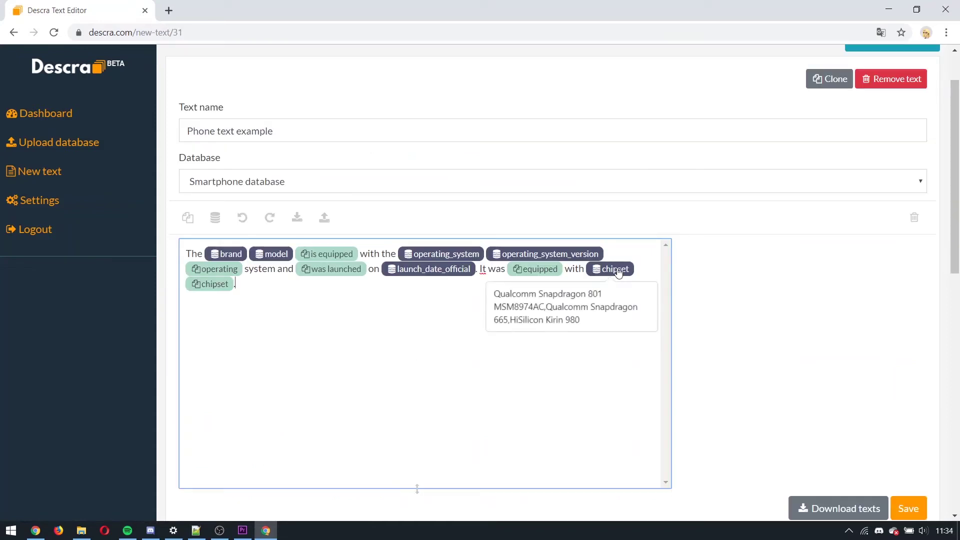
left_click(217, 287)
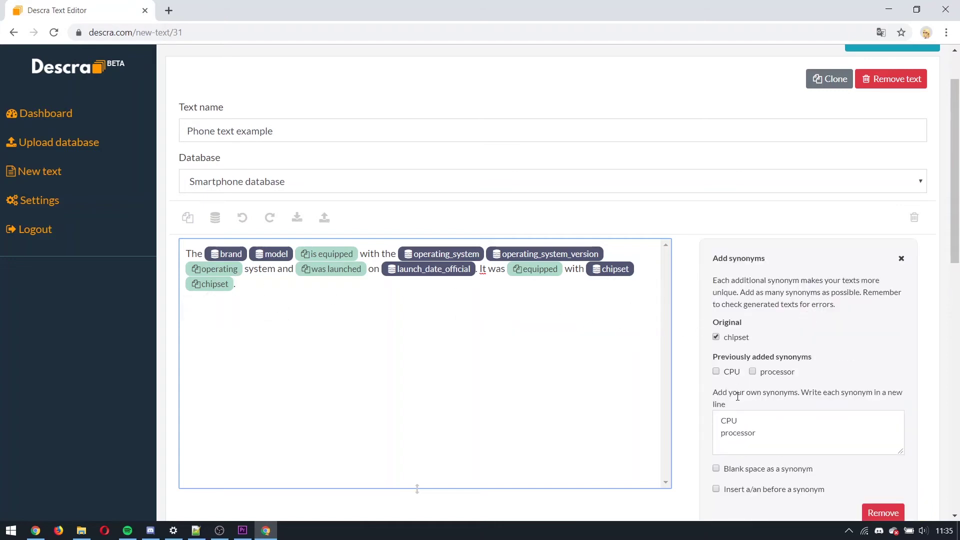
left_click(604, 276)
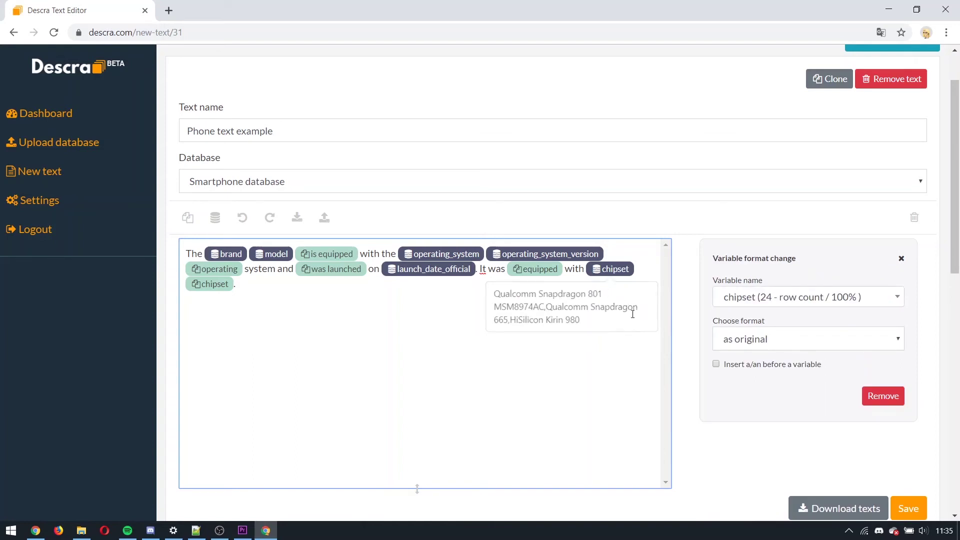
left_click(735, 367)
Step: Save the text and review the generated variants of Sentence 2 and Sentence 1 in the statistics
scroll(733, 395, "down", 3)
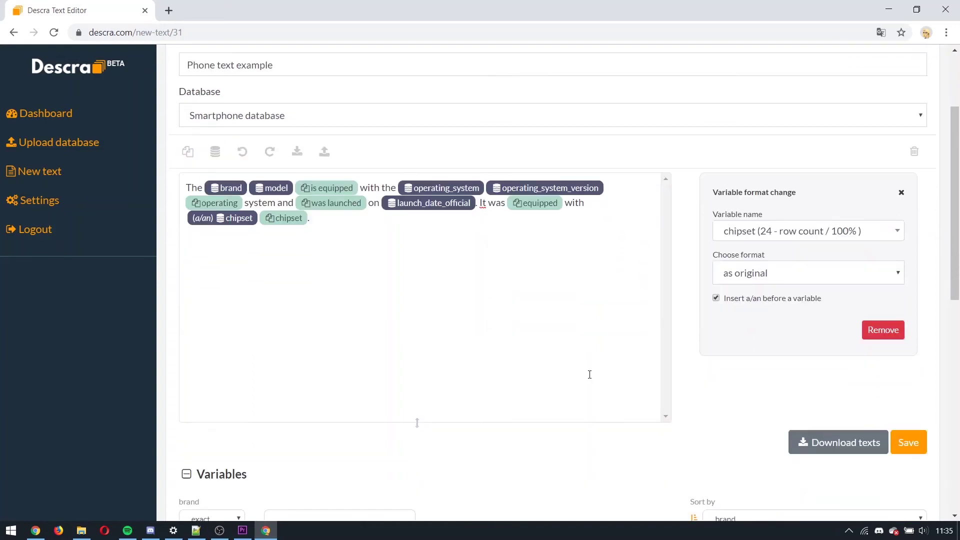
left_click(922, 392)
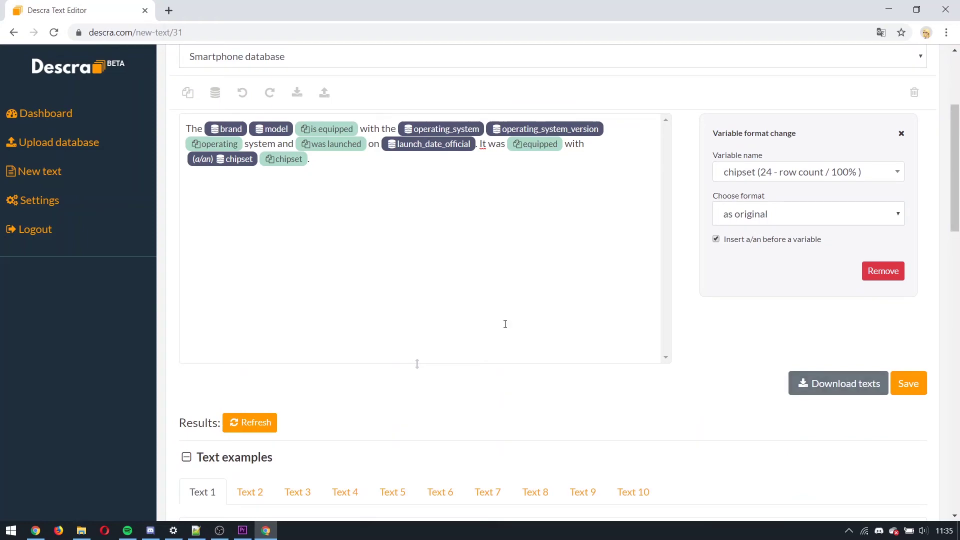
scroll(406, 296, "down", 10)
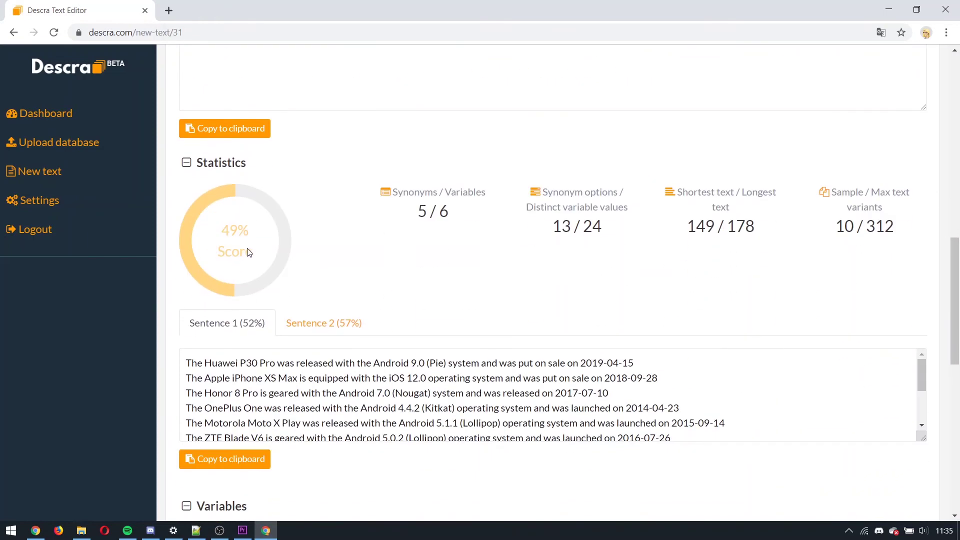
left_click(314, 322)
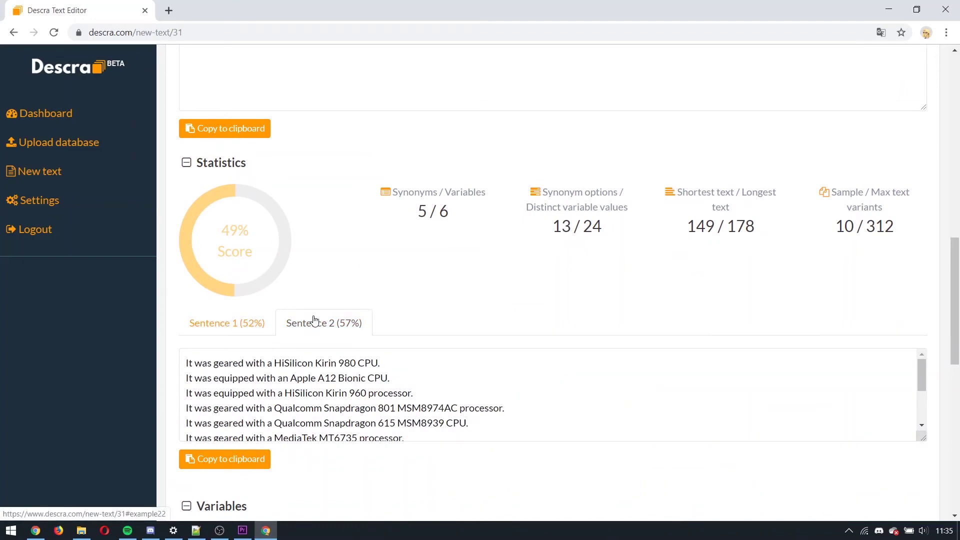
left_click(206, 326)
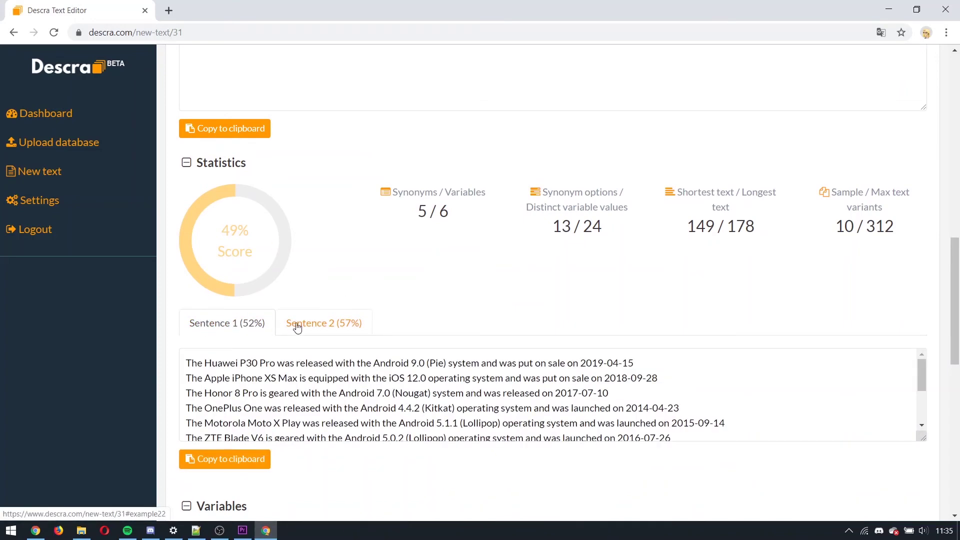